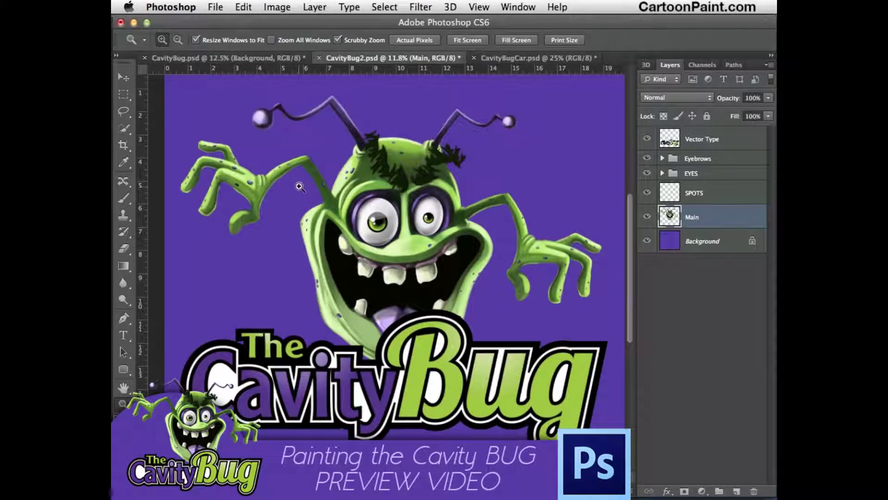
- View the car mock-up in CavityBugCar.psd, then return to CavityBug2.psd
{"action": "left_click", "coordinate": [496, 59]}
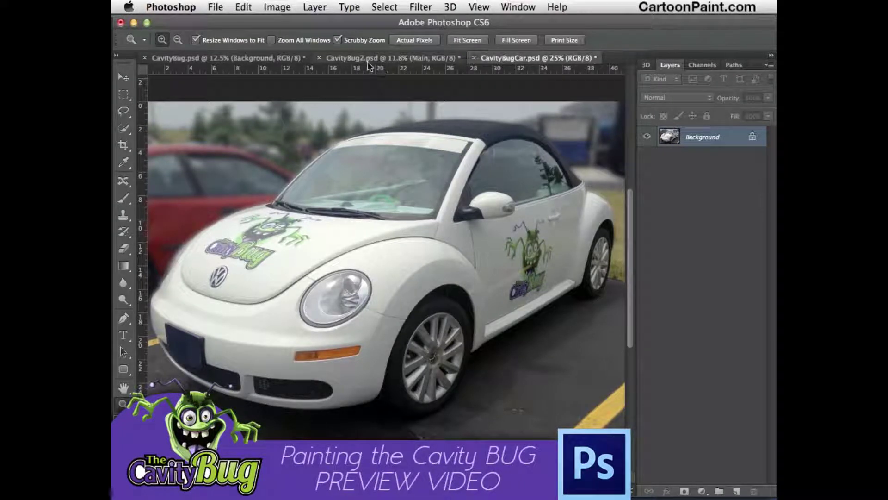
{"action": "left_click", "coordinate": [338, 59]}
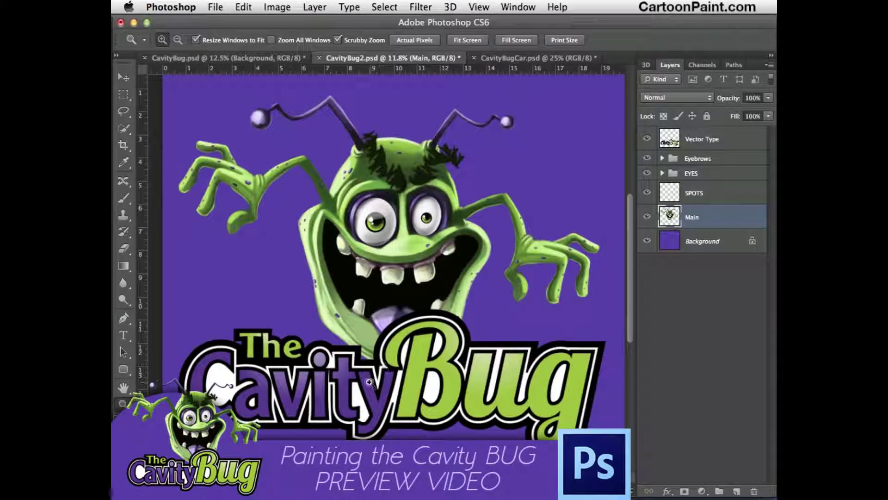
- Switch to Illustrator and inspect the Cavity Bug logo lettering in outline view, then restore the preview view
{"action": "key", "text": "super+Tab"}
{"action": "key", "text": "super+Tab"}
{"action": "key", "text": "super+Tab"}
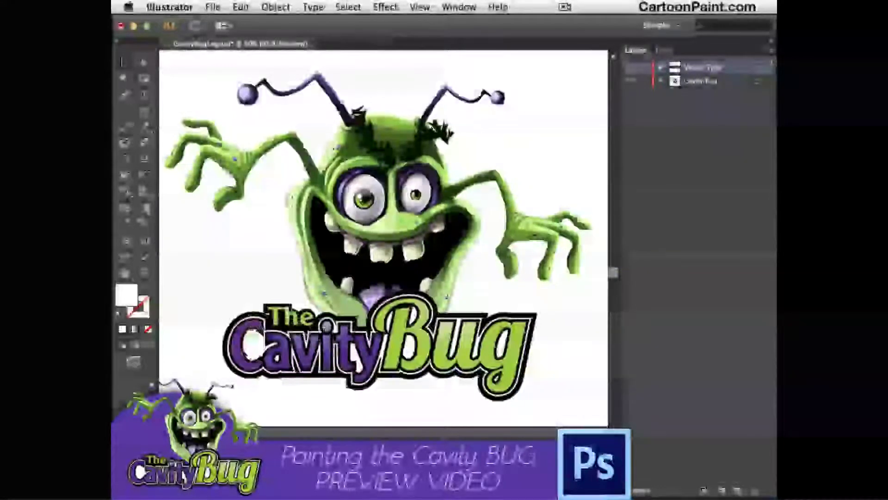
{"action": "key", "text": "super+y"}
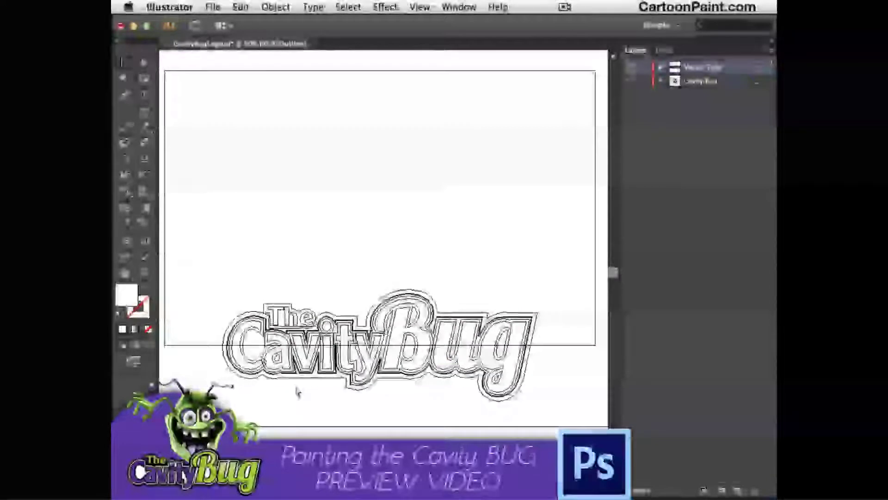
{"action": "key", "text": "super+t"}
{"action": "left_click", "coordinate": [404, 370]}
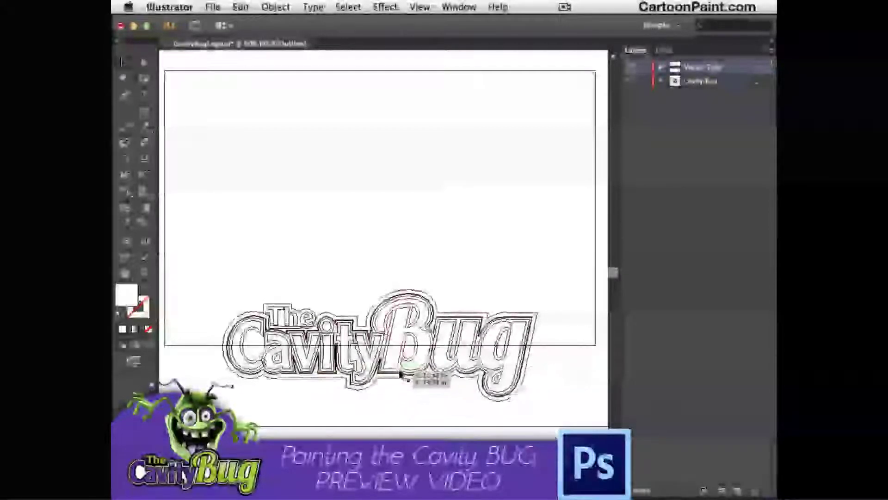
{"action": "key", "text": "super+y"}
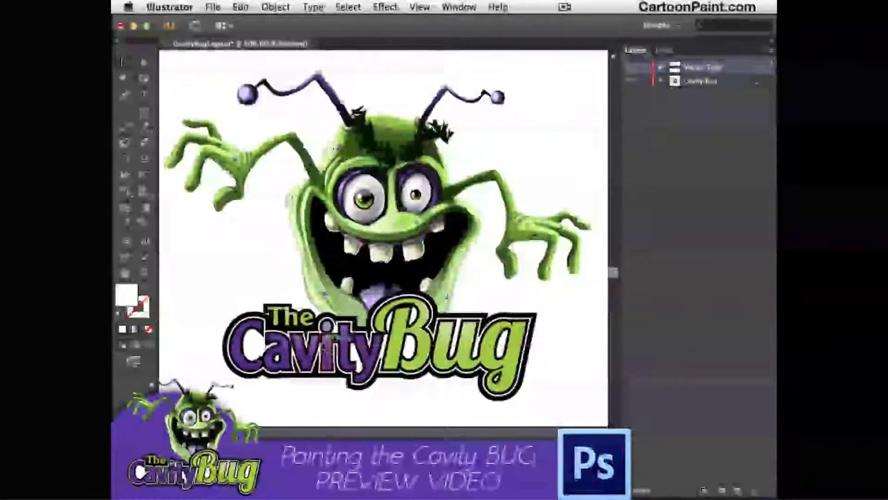
- Examine the logo lettering and the bug's mouth up close in the Illustrator artwork, then view the whole design
{"action": "left_click_drag", "start_coordinate": [475, 410], "coordinate": [512, 418]}
{"action": "left_click_drag", "start_coordinate": [261, 180], "coordinate": [398, 238]}
{"action": "left_click_drag", "start_coordinate": [231, 242], "coordinate": [277, 250]}
{"action": "left_click_drag", "start_coordinate": [432, 300], "coordinate": [293, 342]}
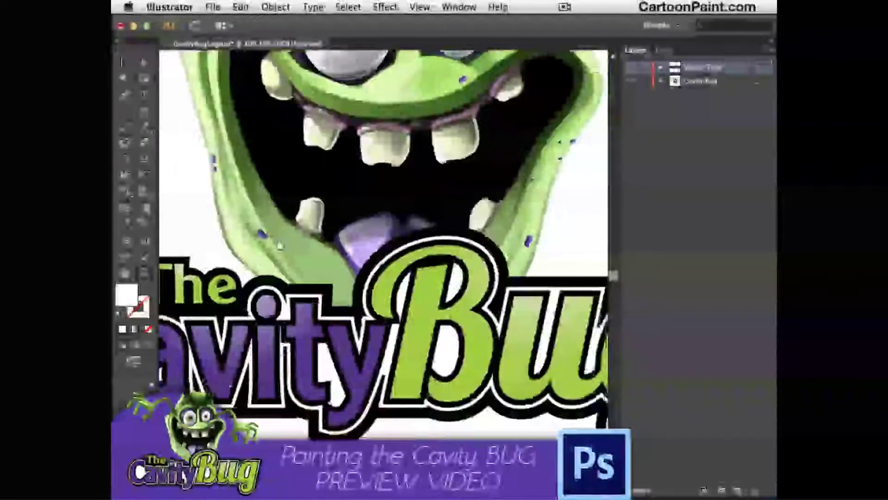
{"action": "key", "text": "super+minus"}
{"action": "key", "text": "super+minus"}
{"action": "key", "text": "super+minus"}
{"action": "left_click_drag", "start_coordinate": [266, 228], "coordinate": [248, 285]}
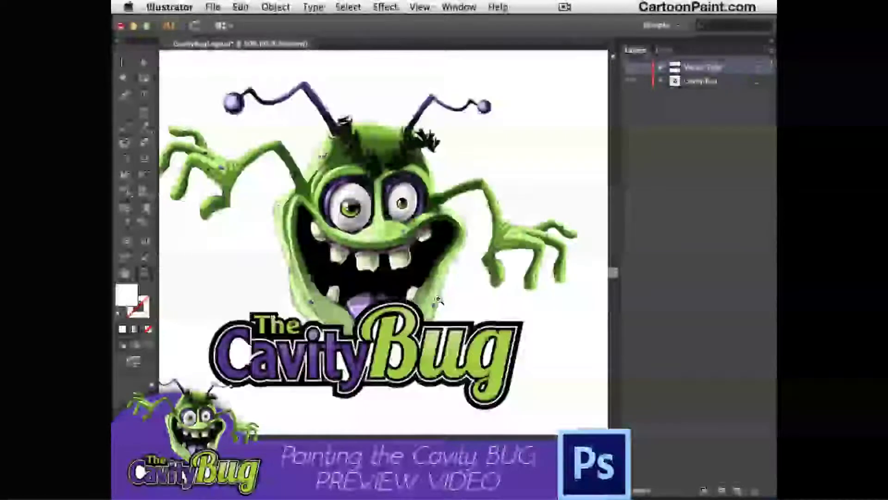
{"action": "scroll", "coordinate": [438, 301], "scroll_direction": "left", "scroll_amount": 2}
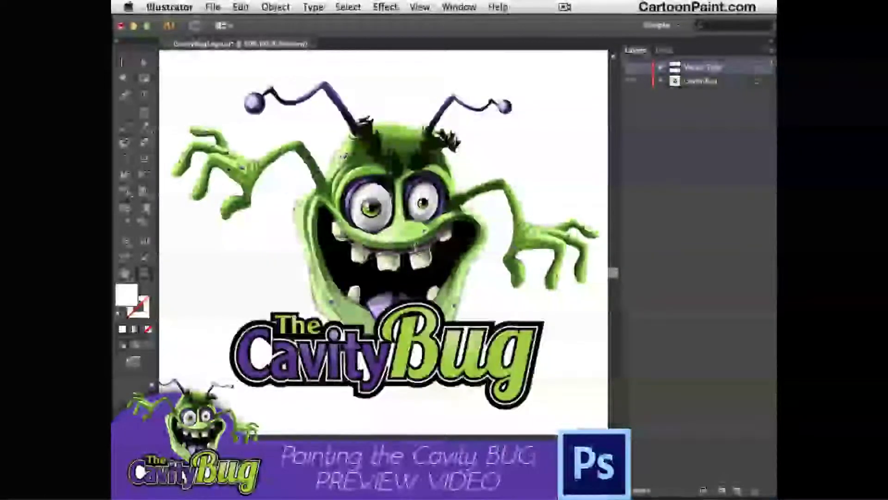
- Switch back to Photoshop and compare the car mock-up with the layered bug artwork in CavityBug2.psd
{"action": "key", "text": "super+Tab"}
{"action": "key", "text": "super+Tab"}
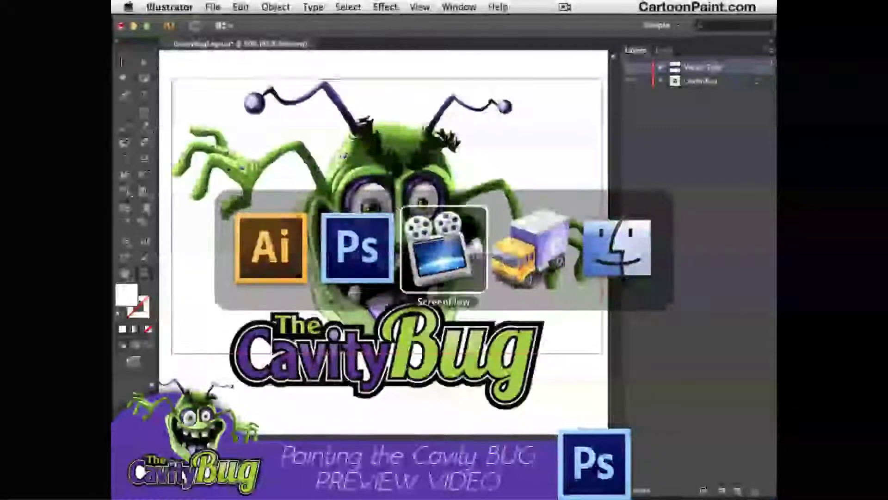
{"action": "key", "text": "super+shift+Tab"}
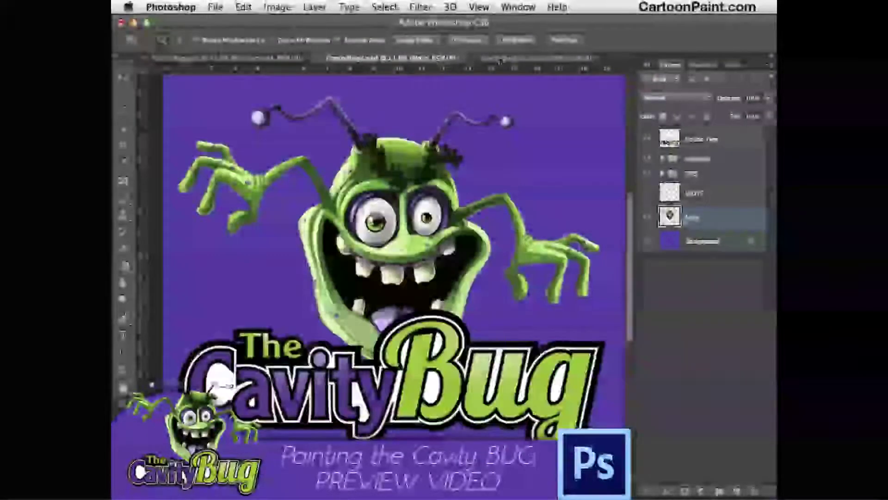
{"action": "left_click", "coordinate": [499, 58]}
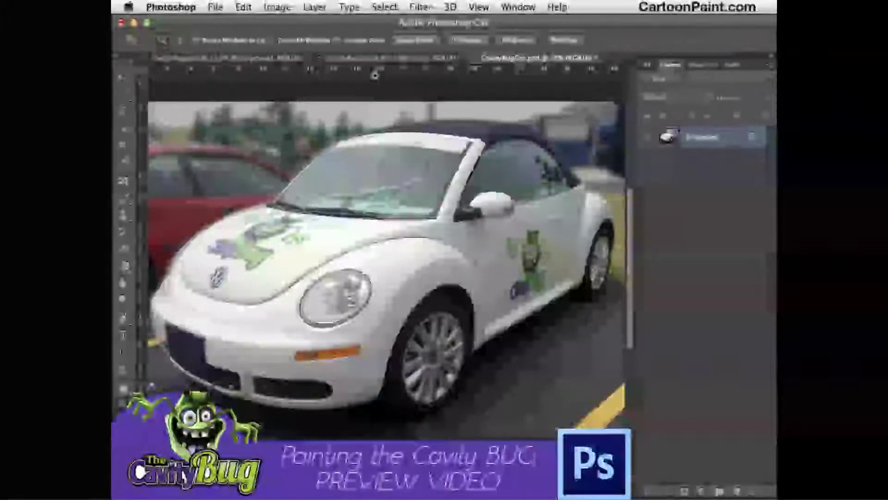
{"action": "left_click", "coordinate": [377, 60]}
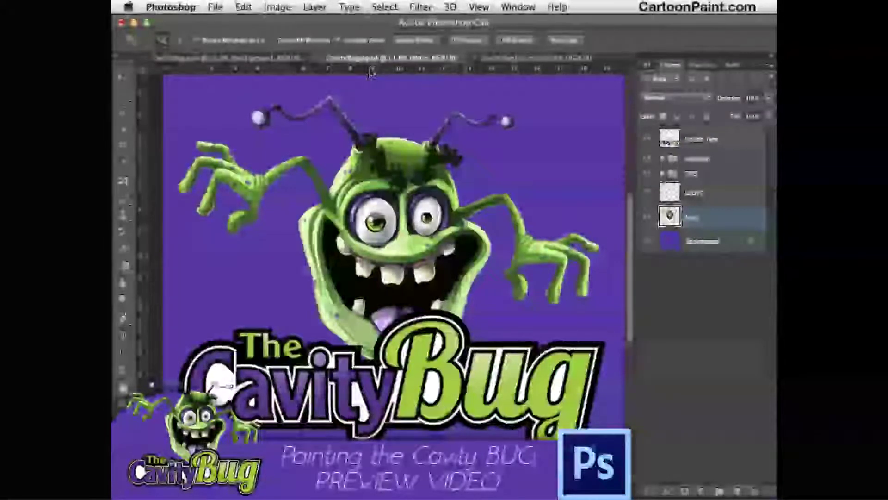
- Open the Image Size settings for the CavityBug2.psd artwork
{"action": "left_click", "coordinate": [218, 10]}
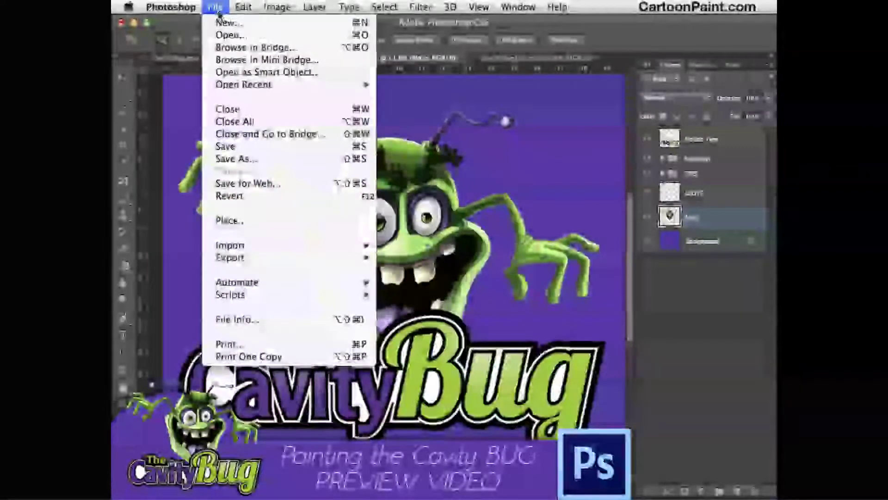
{"action": "mouse_move", "coordinate": [258, 259]}
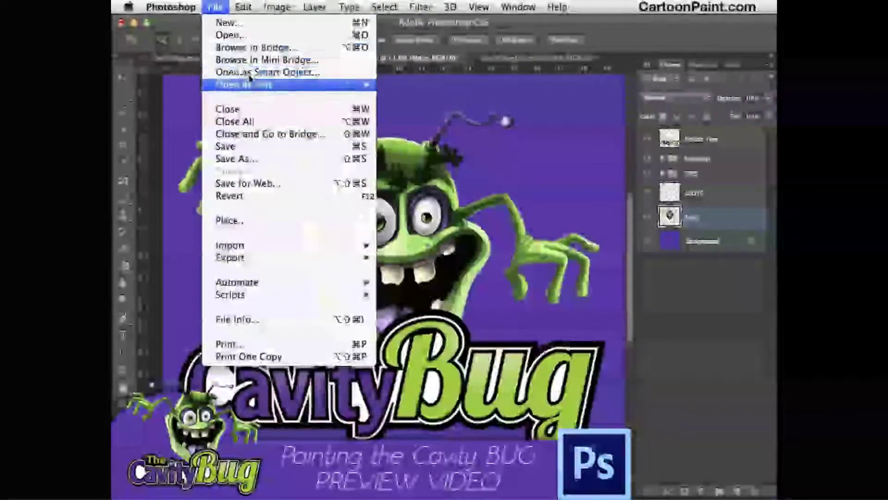
{"action": "mouse_move", "coordinate": [277, 7]}
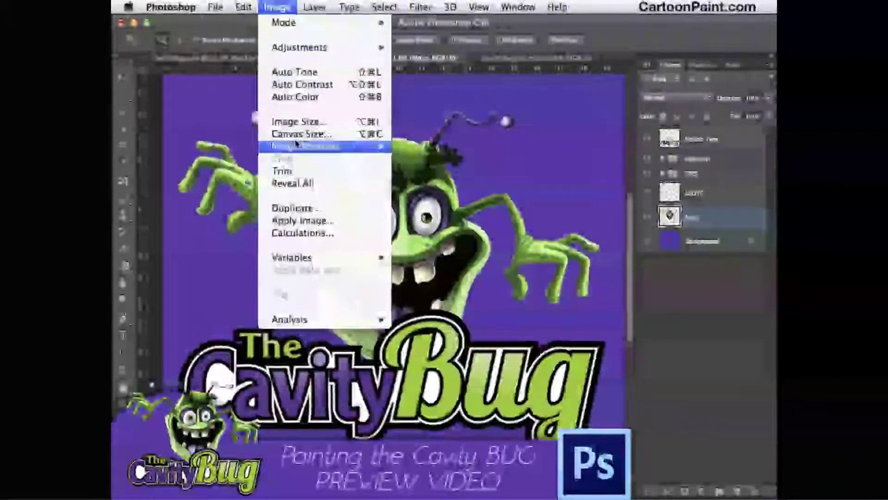
{"action": "left_click", "coordinate": [287, 121]}
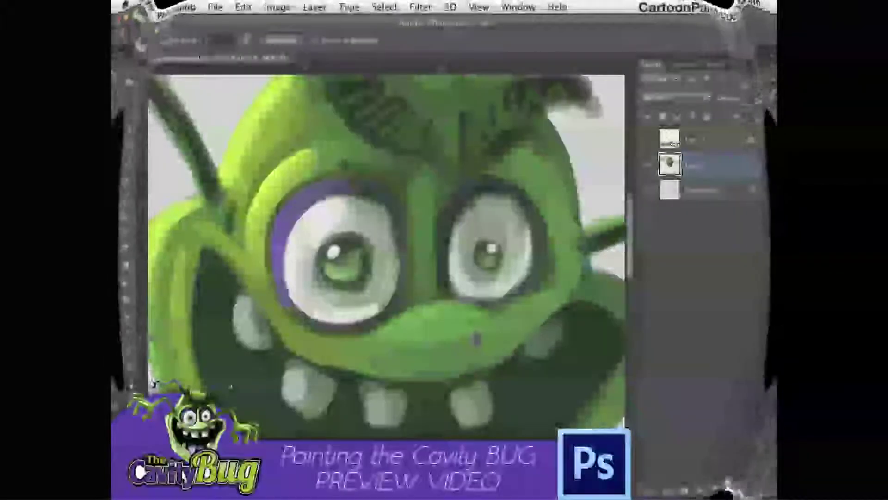
- Select an ellipse around the bug's larger eye and fill it with white on a separate layer, then deselect
{"action": "left_click", "coordinate": [122, 94]}
{"action": "left_click", "coordinate": [153, 105]}
{"action": "left_click_drag", "start_coordinate": [319, 239], "coordinate": [403, 295]}
{"action": "left_click_drag", "start_coordinate": [396, 326], "coordinate": [396, 338]}
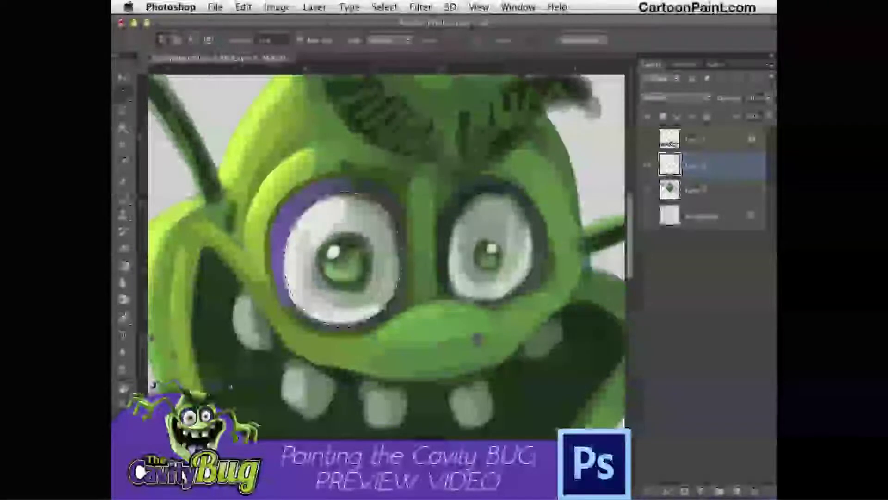
{"action": "key", "text": "alt+BackSpace"}
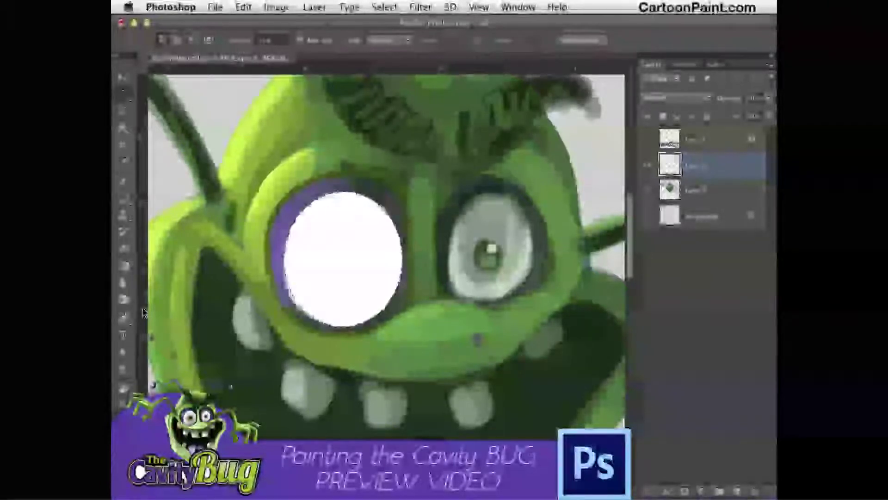
{"action": "key", "text": "super+d"}
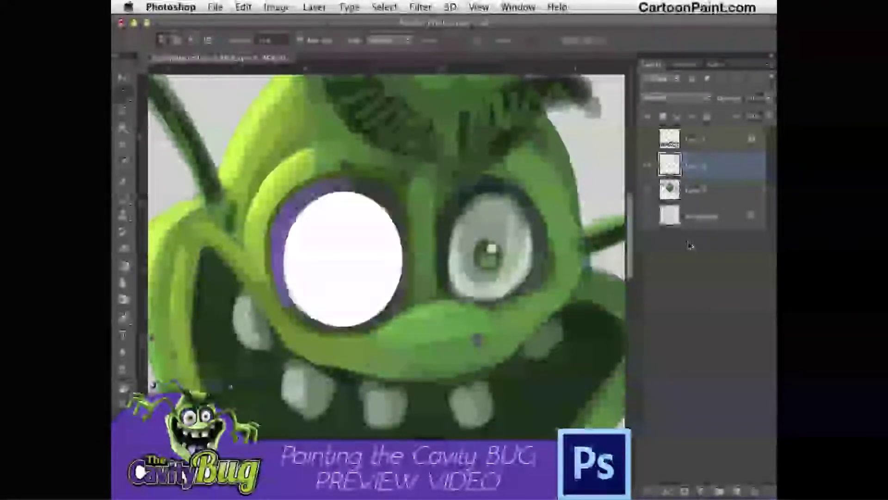
- On the bug's main painting layer, brush purple around the larger eye to complete its rim
{"action": "left_click", "coordinate": [647, 166]}
{"action": "left_click", "coordinate": [647, 165]}
{"action": "left_click", "coordinate": [689, 190]}
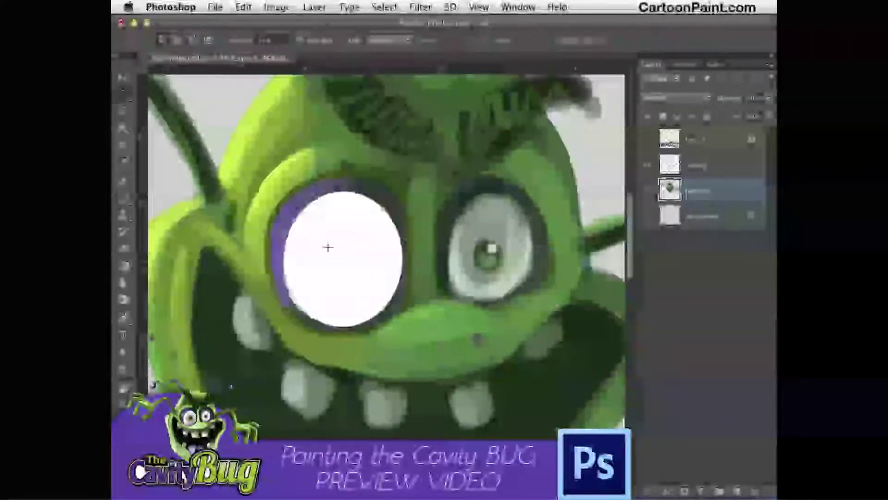
{"action": "key", "text": "b"}
{"action": "mouse_move", "coordinate": [291, 306]}
{"action": "left_mouse_down"}
{"action": "mouse_move", "coordinate": [286, 273]}
{"action": "mouse_move", "coordinate": [312, 321]}
{"action": "left_mouse_up"}
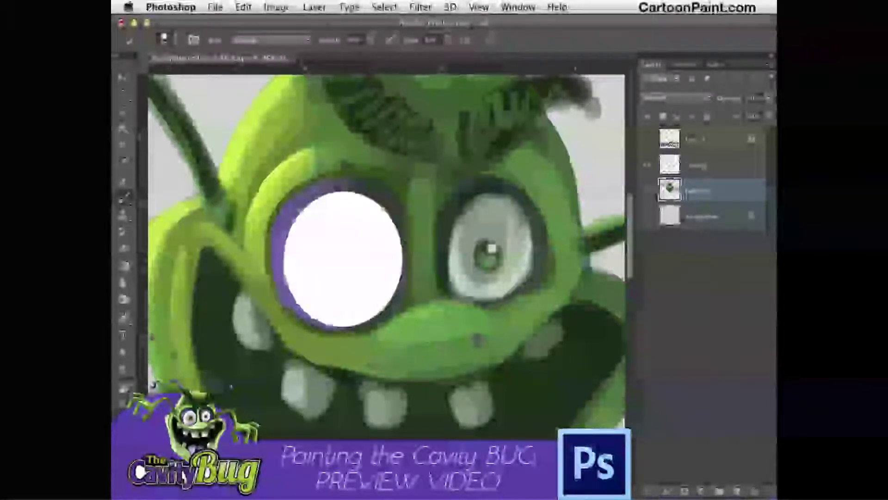
{"action": "mouse_move", "coordinate": [334, 199]}
{"action": "left_mouse_down"}
{"action": "mouse_move", "coordinate": [375, 214]}
{"action": "mouse_move", "coordinate": [333, 199]}
{"action": "mouse_move", "coordinate": [380, 213]}
{"action": "mouse_move", "coordinate": [394, 254]}
{"action": "mouse_move", "coordinate": [393, 236]}
{"action": "mouse_move", "coordinate": [381, 301]}
{"action": "mouse_move", "coordinate": [342, 315]}
{"action": "mouse_move", "coordinate": [384, 300]}
{"action": "left_mouse_up"}
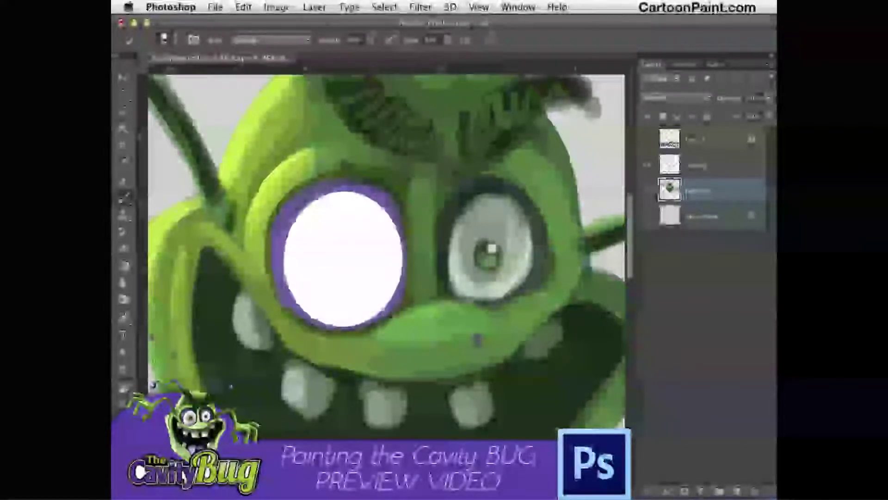
{"action": "left_click_drag", "start_coordinate": [346, 234], "coordinate": [391, 339]}
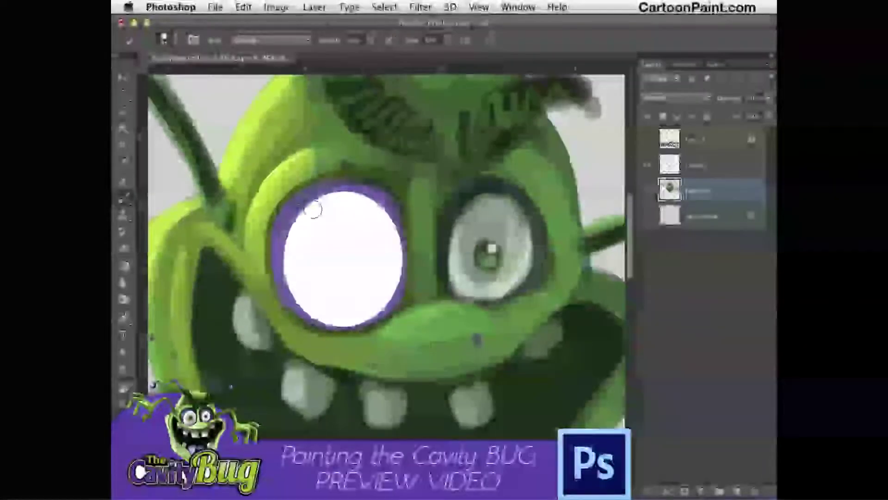
- Shade the purple rim of the larger eye with darker strokes, especially along its upper-left edge
{"action": "mouse_move", "coordinate": [352, 187]}
{"action": "left_mouse_down"}
{"action": "mouse_move", "coordinate": [281, 218]}
{"action": "mouse_move", "coordinate": [280, 248]}
{"action": "left_mouse_up"}
{"action": "left_click_drag", "start_coordinate": [316, 195], "coordinate": [280, 245]}
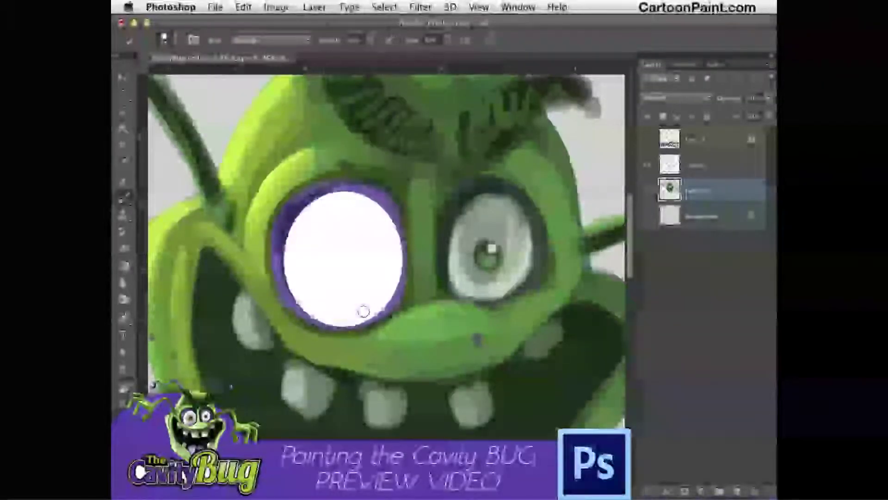
{"action": "mouse_move", "coordinate": [391, 286]}
{"action": "left_mouse_down"}
{"action": "mouse_move", "coordinate": [392, 225]}
{"action": "mouse_move", "coordinate": [353, 198]}
{"action": "left_mouse_up"}
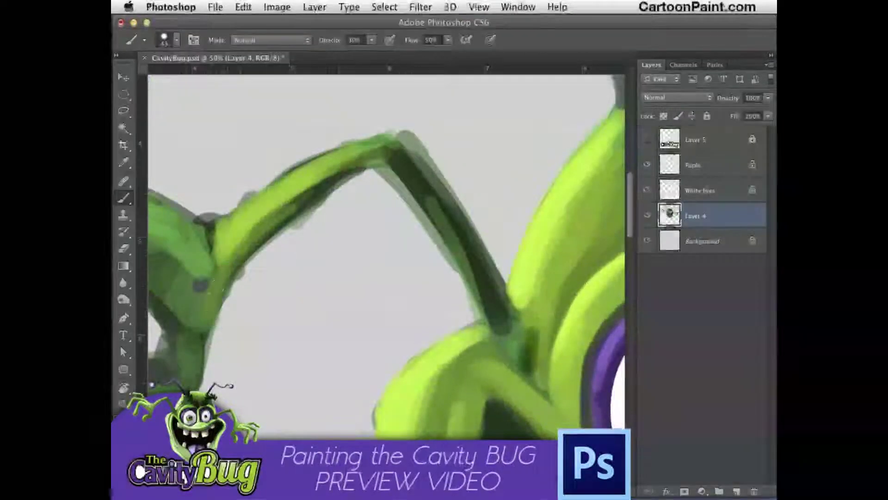
- Refine the bug's bent arm on Layer 4 with green brush strokes, rotating the canvas to follow its upper segment
{"action": "left_click_drag", "start_coordinate": [218, 286], "coordinate": [256, 250]}
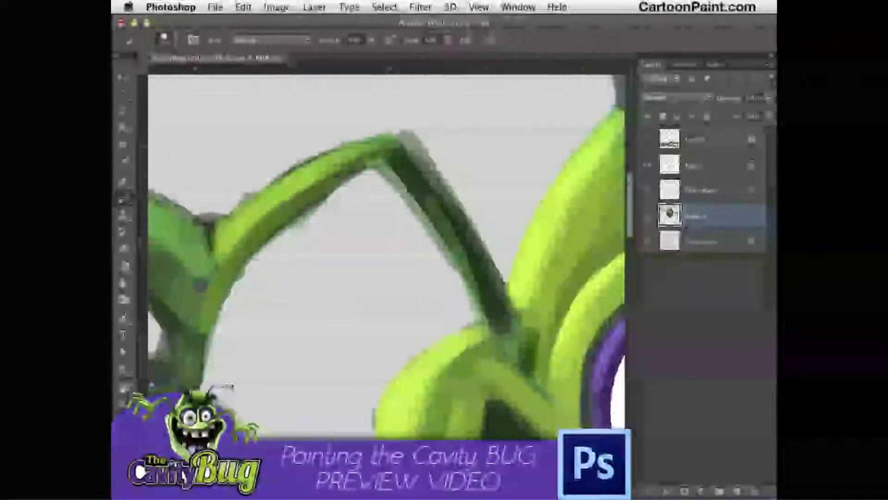
{"action": "key", "text": "r"}
{"action": "left_click_drag", "start_coordinate": [413, 360], "coordinate": [359, 361]}
{"action": "key", "text": "space"}
{"action": "left_click_drag", "start_coordinate": [440, 240], "coordinate": [354, 301]}
{"action": "key", "text": "b"}
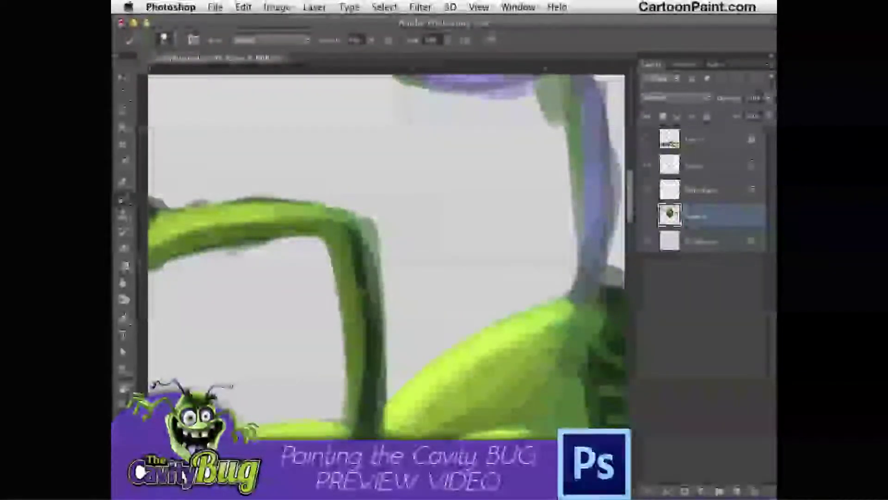
{"action": "key", "text": "super+z"}
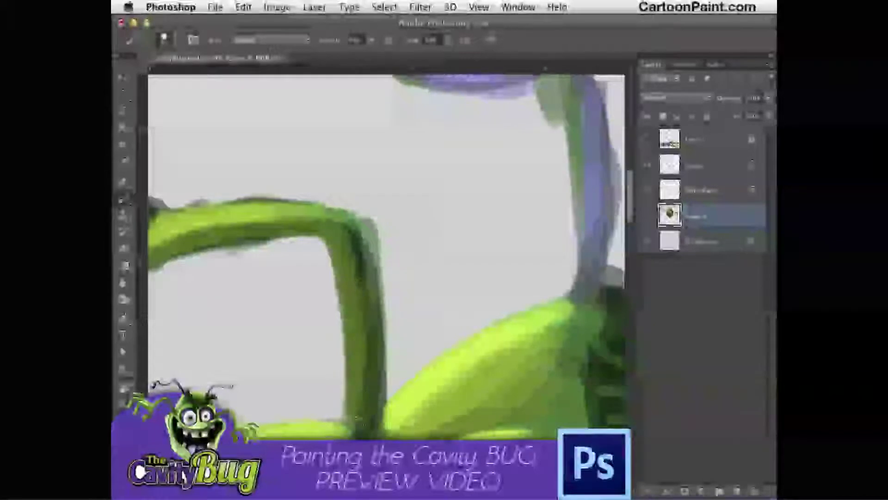
{"action": "left_click_drag", "start_coordinate": [358, 251], "coordinate": [359, 378]}
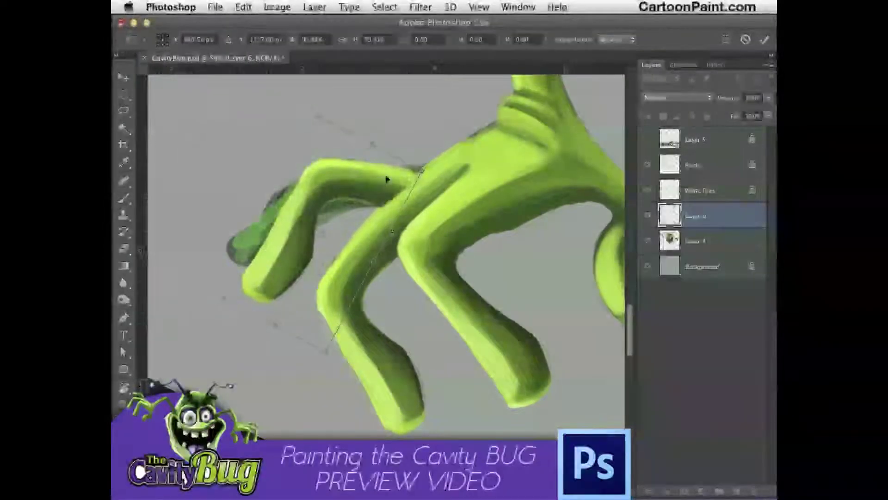
- Rotate and position the copied finger on Layer 6 over the hand's rear finger and apply the transform
{"action": "left_click_drag", "start_coordinate": [246, 357], "coordinate": [270, 367]}
{"action": "mouse_move", "coordinate": [290, 299]}
{"action": "left_mouse_down"}
{"action": "mouse_move", "coordinate": [279, 309]}
{"action": "mouse_move", "coordinate": [291, 313]}
{"action": "left_mouse_up"}
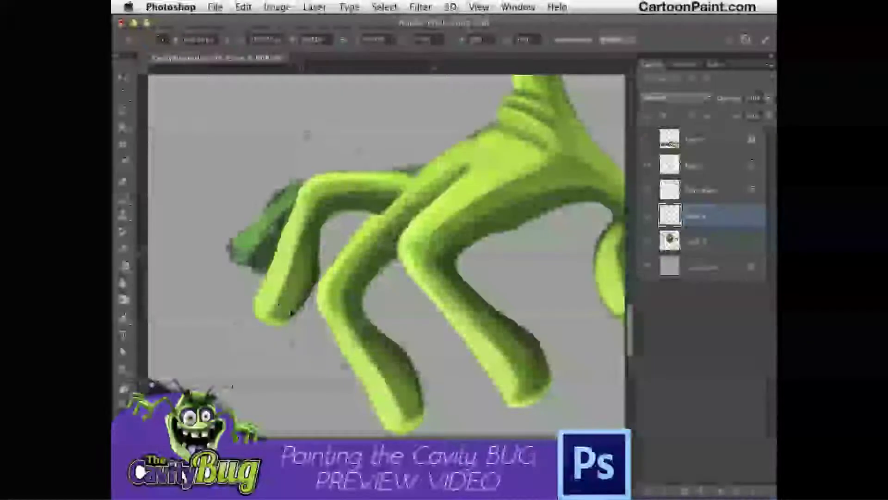
{"action": "mouse_move", "coordinate": [458, 359]}
{"action": "left_mouse_down"}
{"action": "mouse_move", "coordinate": [400, 378]}
{"action": "mouse_move", "coordinate": [449, 354]}
{"action": "left_mouse_up"}
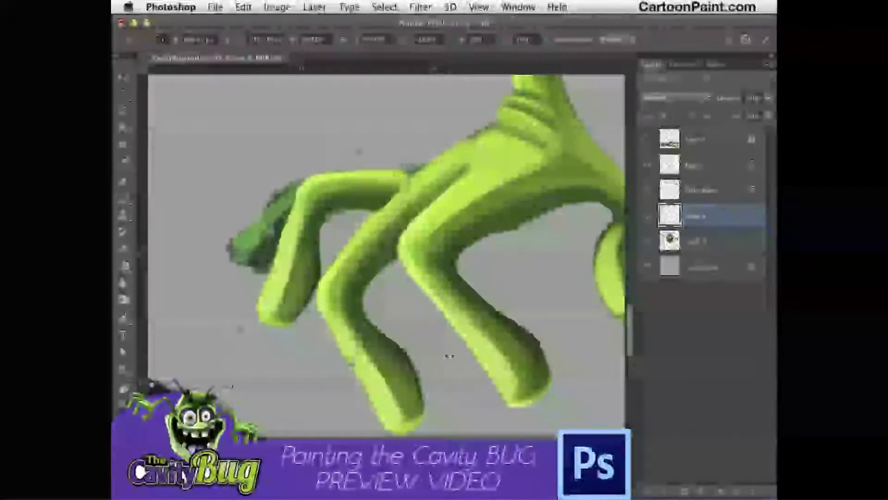
{"action": "key", "text": "Return"}
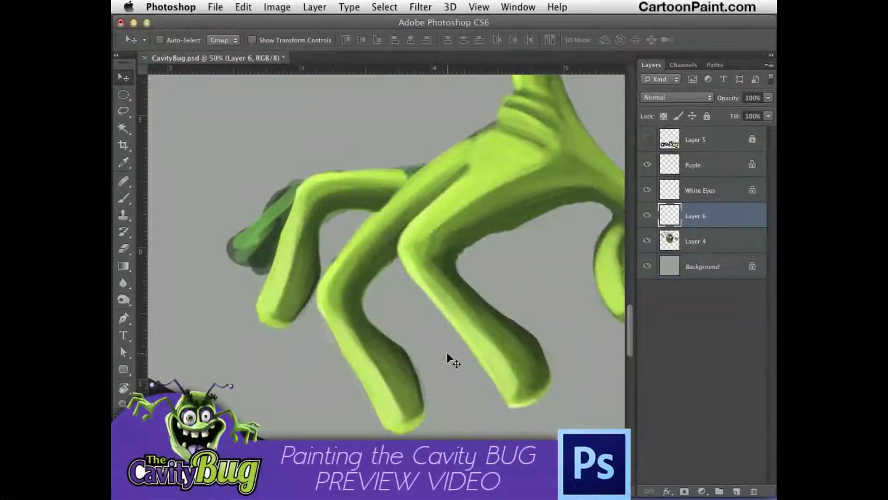
{"action": "key", "text": "r"}
{"action": "left_click_drag", "start_coordinate": [462, 377], "coordinate": [343, 392]}
{"action": "left_click_drag", "start_coordinate": [470, 359], "coordinate": [430, 288]}
- Move the duplicated spots on the SPOTS copy layer over to the bug's opposite arm and flip them horizontally
{"action": "key", "text": "v"}
{"action": "left_click_drag", "start_coordinate": [262, 180], "coordinate": [449, 118]}
{"action": "key", "text": "super+t"}
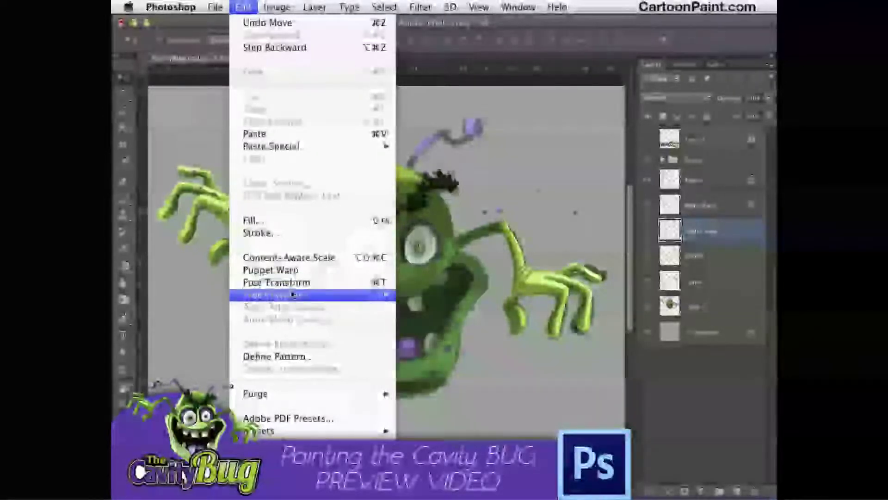
{"action": "mouse_move", "coordinate": [290, 296]}
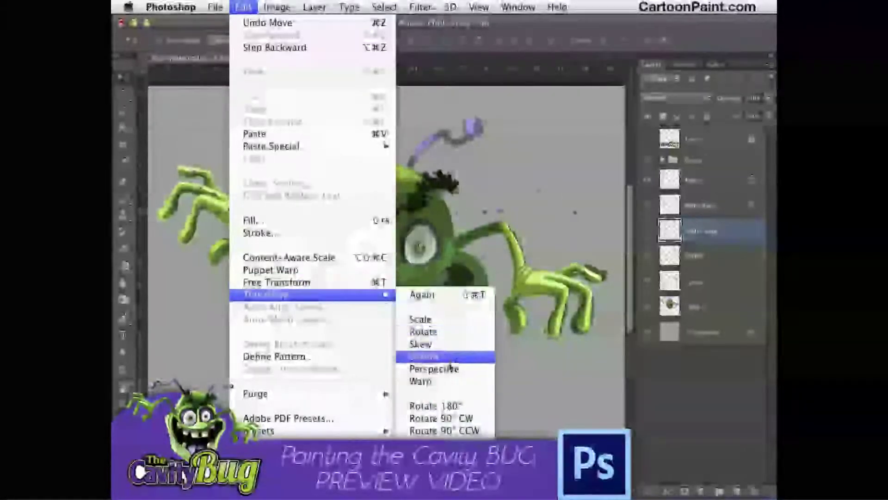
{"action": "left_click", "coordinate": [445, 455]}
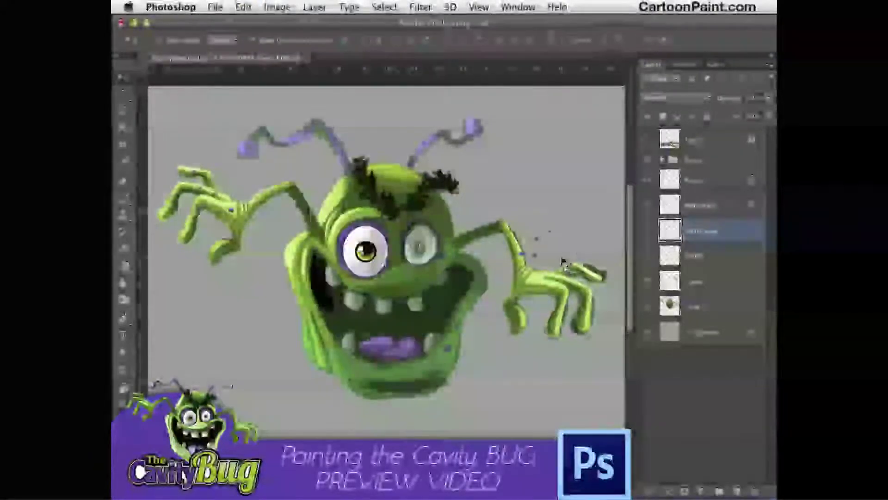
- Rotate the SPOTS copy layer by about 38 degrees and fit its spots over the opposite arm and hand
{"action": "key", "text": "super+t"}
{"action": "left_click_drag", "start_coordinate": [590, 194], "coordinate": [576, 249]}
{"action": "left_click_drag", "start_coordinate": [516, 239], "coordinate": [522, 258]}
{"action": "key", "text": "super+plus"}
{"action": "key", "text": "super+plus"}
{"action": "key", "text": "super+plus"}
{"action": "left_click_drag", "start_coordinate": [479, 341], "coordinate": [356, 329]}
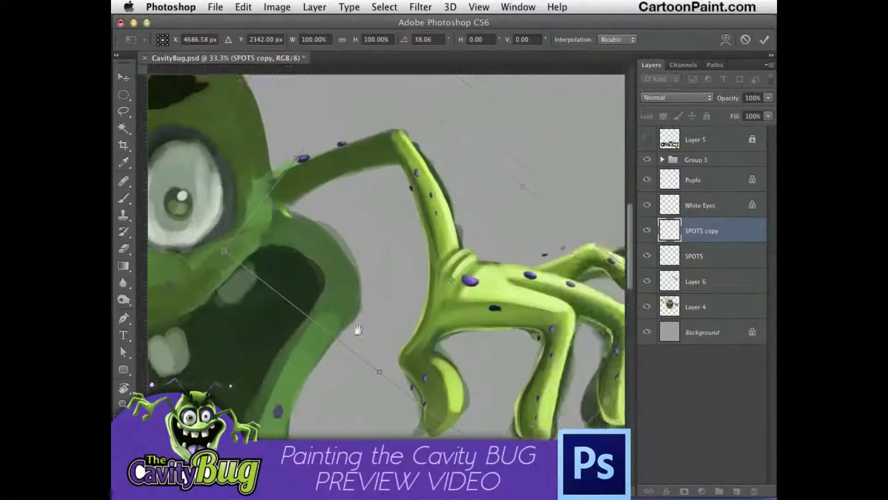
{"action": "left_click_drag", "start_coordinate": [428, 306], "coordinate": [440, 311]}
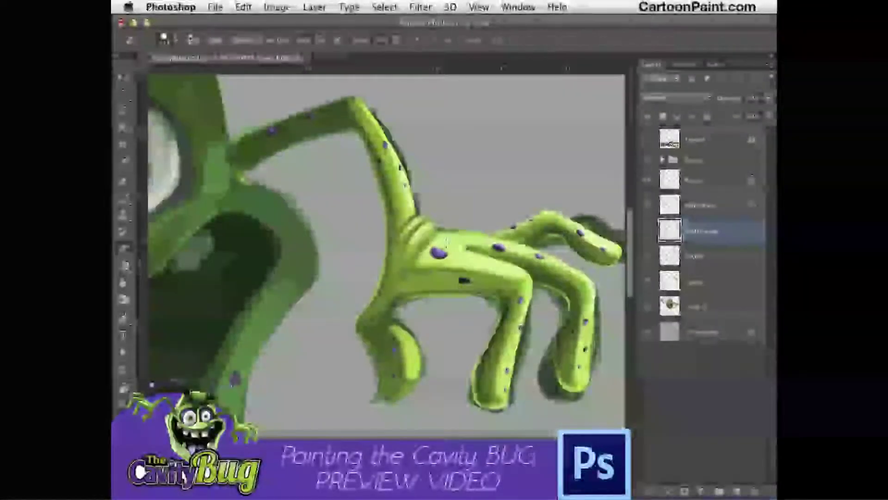
- Erase unwanted spots on the SPOTS copy layer around the arm and the back of the hand
{"action": "left_click_drag", "start_coordinate": [432, 216], "coordinate": [448, 310]}
{"action": "left_click", "coordinate": [444, 259], "text": "alt"}
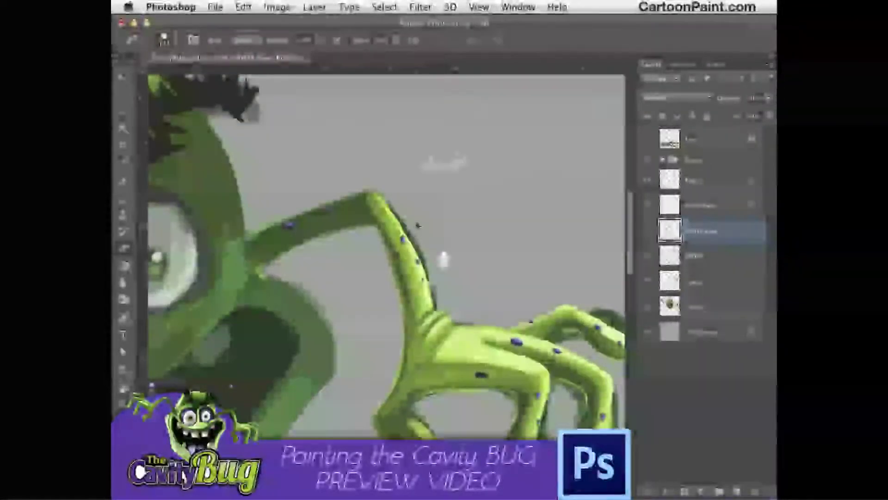
{"action": "key", "text": "Return"}
{"action": "left_click_drag", "start_coordinate": [445, 259], "coordinate": [458, 217]}
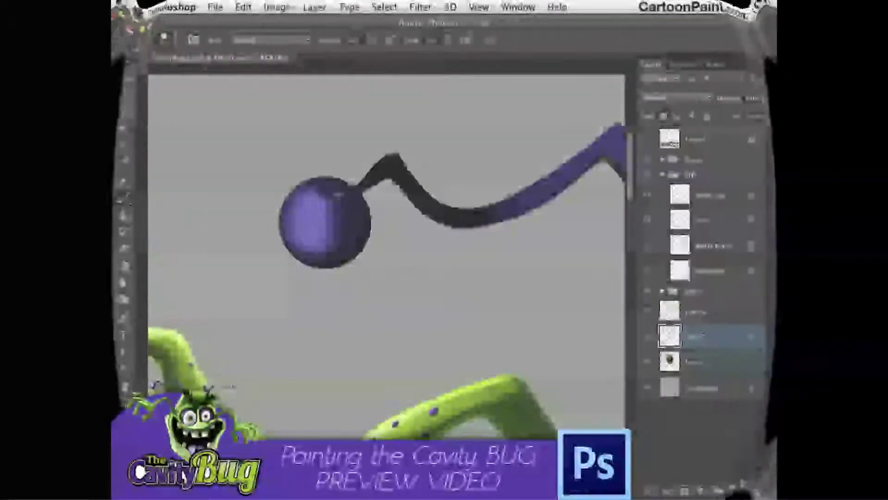
- Sample the ball's purple and blend soft shading across the shadow side of the antenna's ball
{"action": "left_click", "coordinate": [315, 229], "text": "alt"}
{"action": "mouse_move", "coordinate": [327, 210]}
{"action": "left_mouse_down"}
{"action": "mouse_move", "coordinate": [330, 234]}
{"action": "mouse_move", "coordinate": [367, 218]}
{"action": "mouse_move", "coordinate": [357, 259]}
{"action": "mouse_move", "coordinate": [382, 248]}
{"action": "left_mouse_up"}
{"action": "mouse_move", "coordinate": [369, 208]}
{"action": "left_mouse_down"}
{"action": "mouse_move", "coordinate": [335, 286]}
{"action": "mouse_move", "coordinate": [340, 267]}
{"action": "left_mouse_up"}
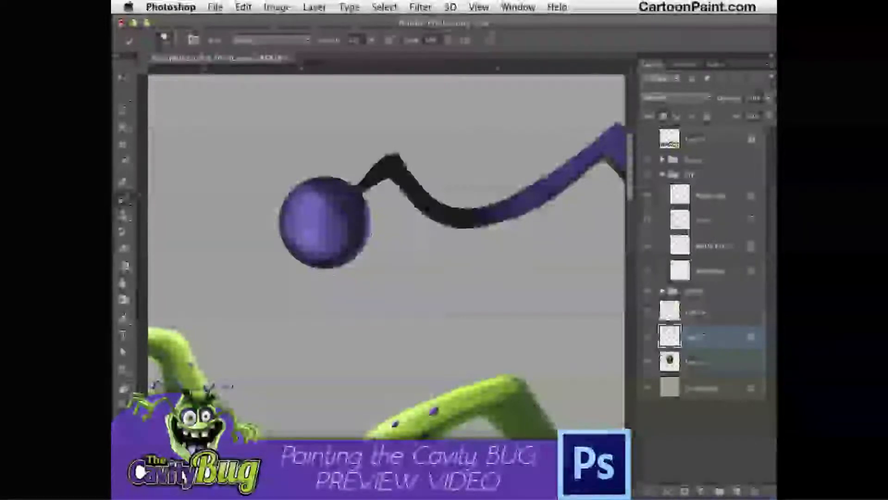
{"action": "left_click_drag", "start_coordinate": [365, 261], "coordinate": [371, 236], "text": "ctrl+alt+super"}
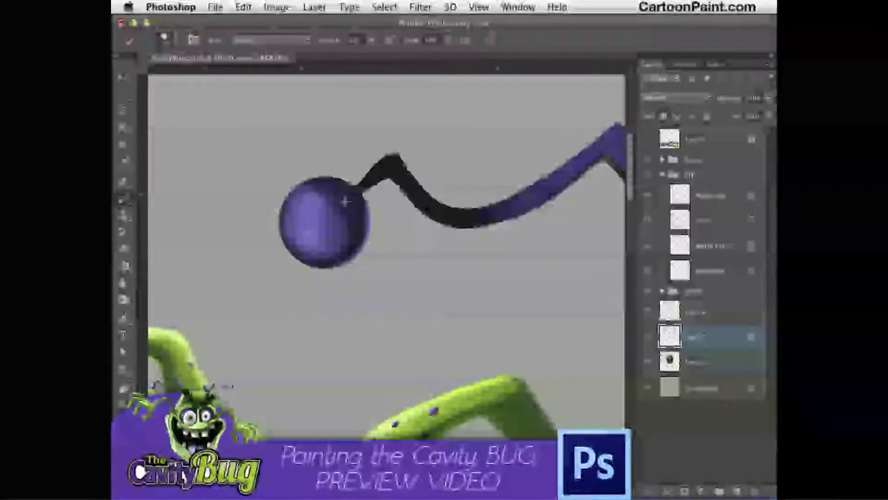
{"action": "left_click_drag", "start_coordinate": [343, 190], "coordinate": [361, 232]}
- Adjust the brush size, sample dark purple and paint a dark band across the lower part of the antenna's ball
{"action": "mouse_move", "coordinate": [321, 261]}
{"action": "left_mouse_down", "text": "ctrl+alt"}
{"action": "mouse_move", "coordinate": [317, 233]}
{"action": "mouse_move", "coordinate": [333, 280]}
{"action": "mouse_move", "coordinate": [325, 278]}
{"action": "left_mouse_up", "text": "ctrl+alt"}
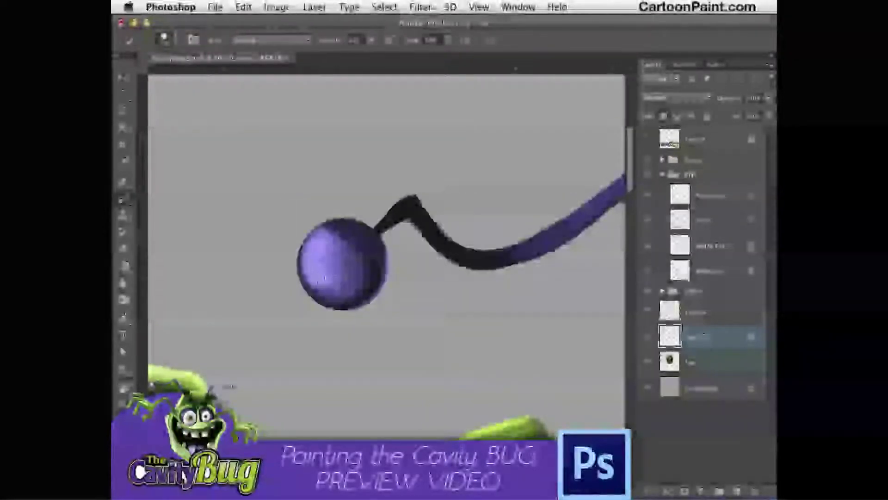
{"action": "left_click_drag", "start_coordinate": [359, 254], "coordinate": [354, 254], "text": "ctrl+alt"}
{"action": "left_click_drag", "start_coordinate": [349, 254], "coordinate": [353, 252], "text": "ctrl+alt"}
{"action": "left_click", "coordinate": [372, 284], "text": "alt"}
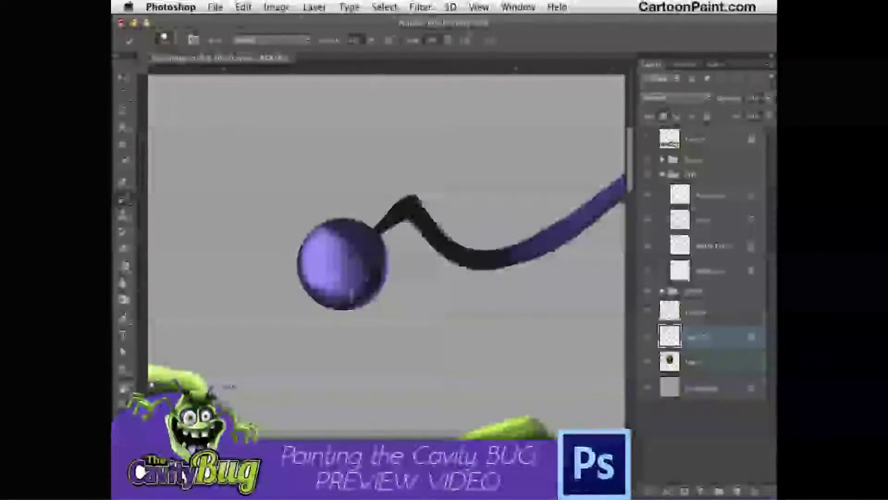
{"action": "mouse_move", "coordinate": [362, 286]}
{"action": "left_mouse_down"}
{"action": "mouse_move", "coordinate": [334, 299]}
{"action": "mouse_move", "coordinate": [323, 288]}
{"action": "mouse_move", "coordinate": [326, 296]}
{"action": "left_mouse_up"}
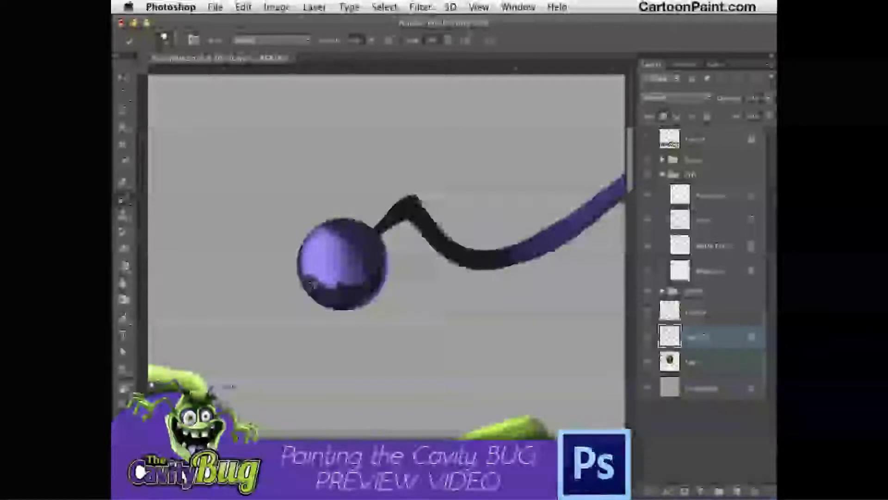
{"action": "left_click_drag", "start_coordinate": [322, 298], "coordinate": [305, 280]}
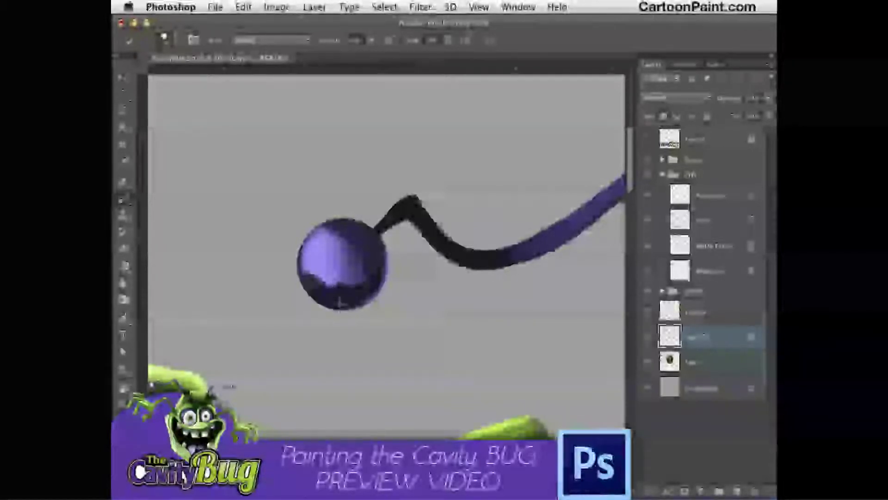
- Brush a lighter violet highlight on the lit side of the antenna's ball and a light purple rim along its underside
{"action": "key", "text": "super+minus"}
{"action": "key", "text": "super+minus"}
{"action": "key", "text": "super+minus"}
{"action": "left_click_drag", "start_coordinate": [470, 249], "coordinate": [386, 235]}
{"action": "key", "text": "super+plus"}
{"action": "key", "text": "super+plus"}
{"action": "key", "text": "super+plus"}
{"action": "left_click_drag", "start_coordinate": [263, 210], "coordinate": [402, 259]}
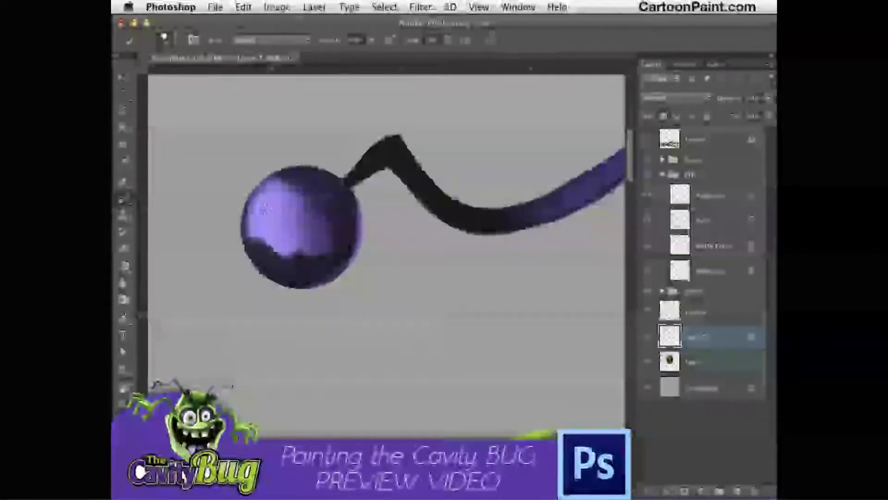
{"action": "mouse_move", "coordinate": [267, 215]}
{"action": "left_mouse_down"}
{"action": "mouse_move", "coordinate": [248, 234]}
{"action": "mouse_move", "coordinate": [263, 273]}
{"action": "mouse_move", "coordinate": [301, 280]}
{"action": "mouse_move", "coordinate": [352, 253]}
{"action": "left_mouse_up"}
{"action": "left_click", "coordinate": [265, 213]}
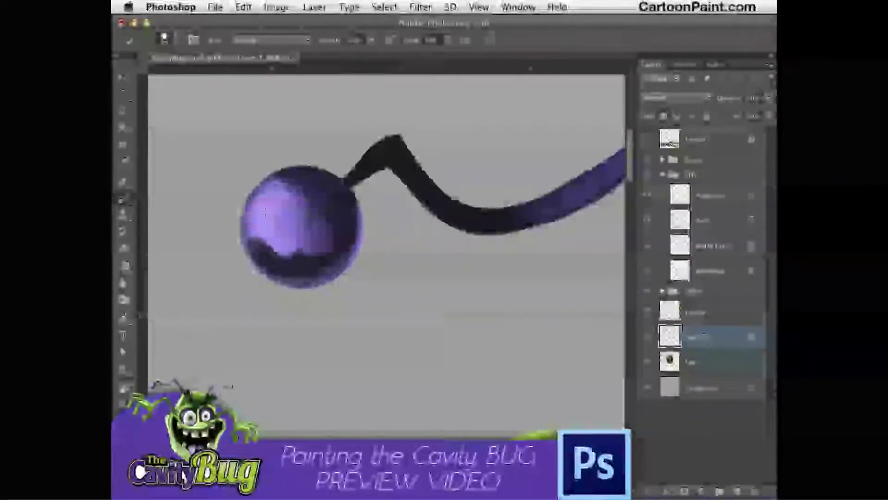
{"action": "mouse_move", "coordinate": [264, 209]}
{"action": "left_mouse_down"}
{"action": "mouse_move", "coordinate": [249, 210]}
{"action": "mouse_move", "coordinate": [278, 194]}
{"action": "mouse_move", "coordinate": [276, 220]}
{"action": "left_mouse_up"}
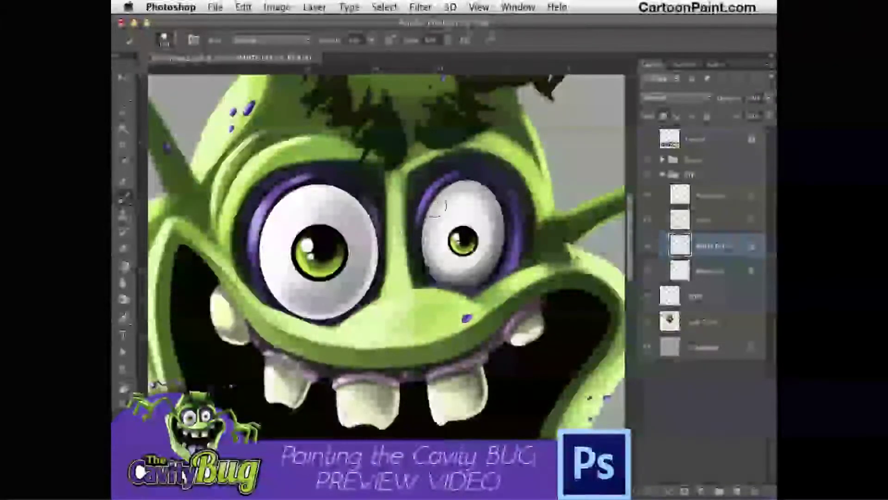
- Apply a Gaussian Blur to the WHITE EYES 2 layer to soften the smaller eye's shading
{"action": "left_click", "coordinate": [244, 7]}
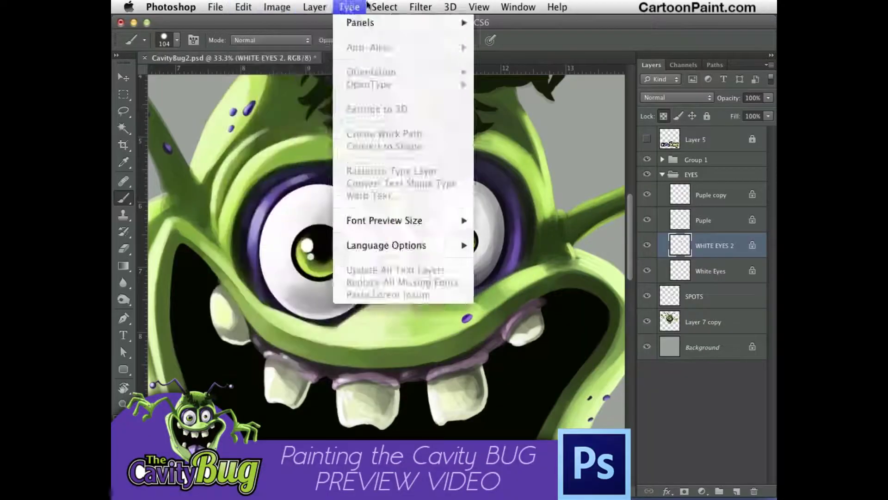
{"action": "mouse_move", "coordinate": [420, 7]}
{"action": "mouse_move", "coordinate": [448, 162]}
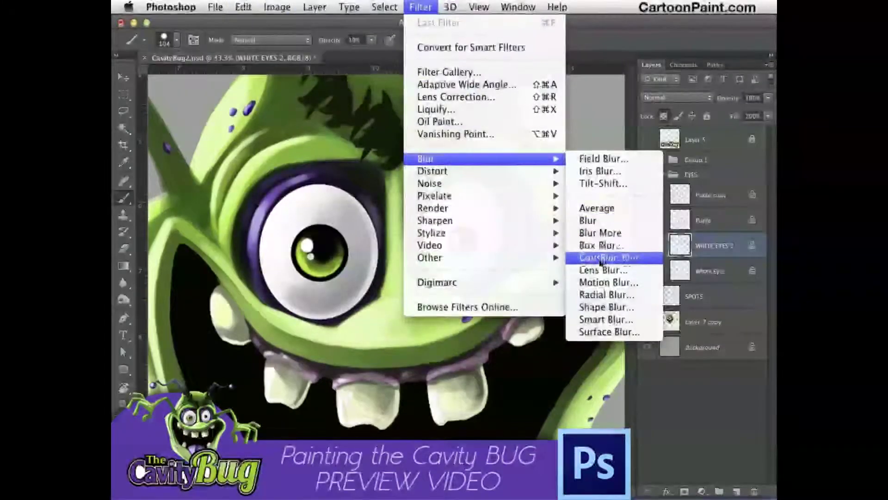
{"action": "left_click", "coordinate": [611, 257]}
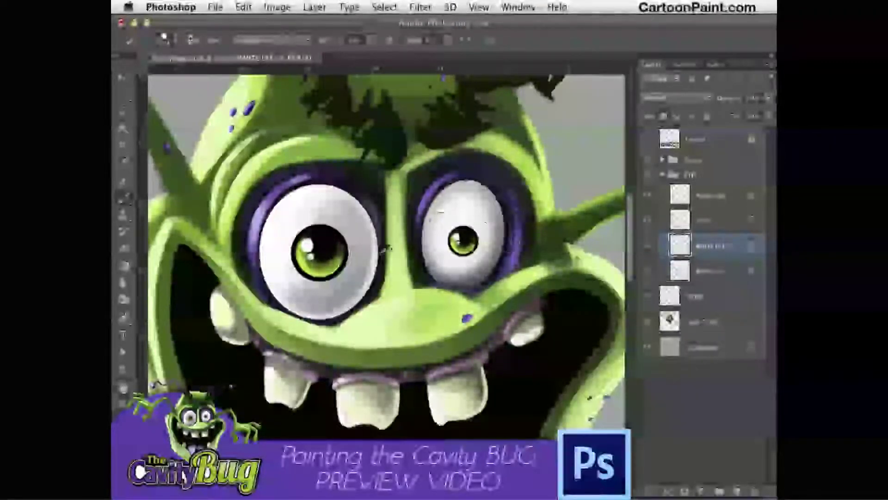
- Sample grey from the larger eye and shade around the edges of the smaller eye's white
{"action": "left_click", "coordinate": [376, 255], "text": "alt"}
{"action": "left_click_drag", "start_coordinate": [455, 222], "coordinate": [457, 237]}
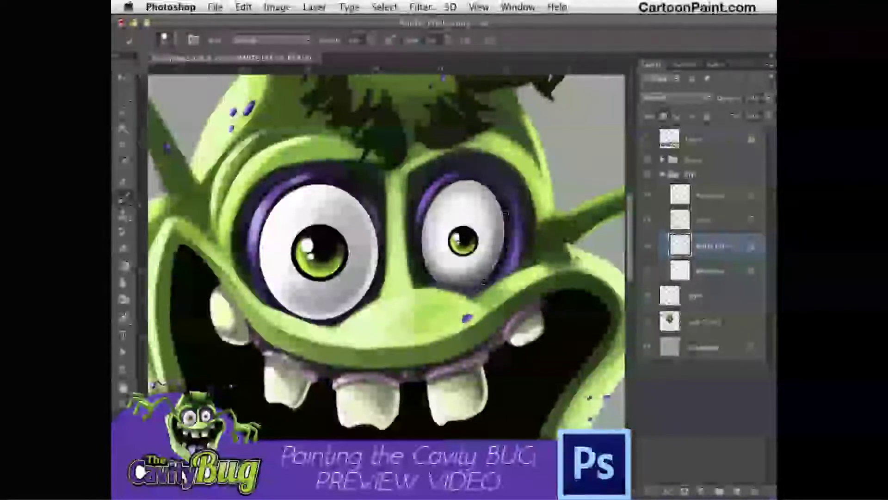
{"action": "left_click_drag", "start_coordinate": [485, 280], "coordinate": [507, 214]}
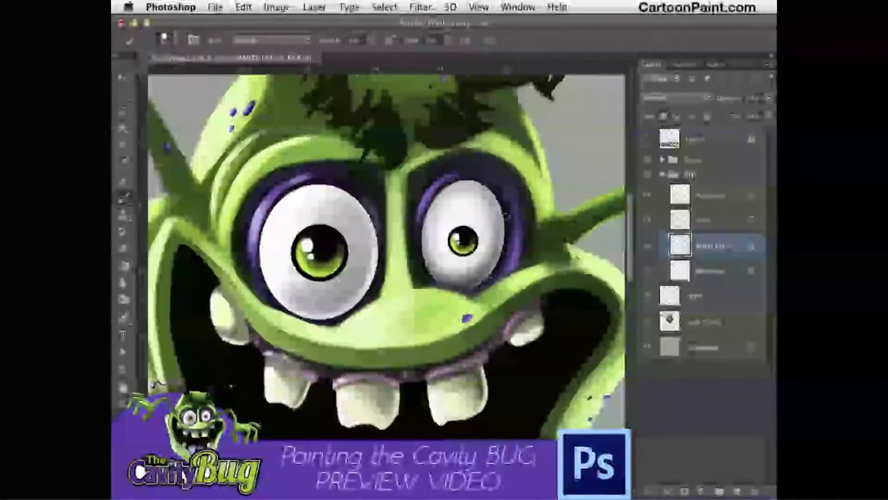
{"action": "left_click_drag", "start_coordinate": [431, 235], "coordinate": [422, 216]}
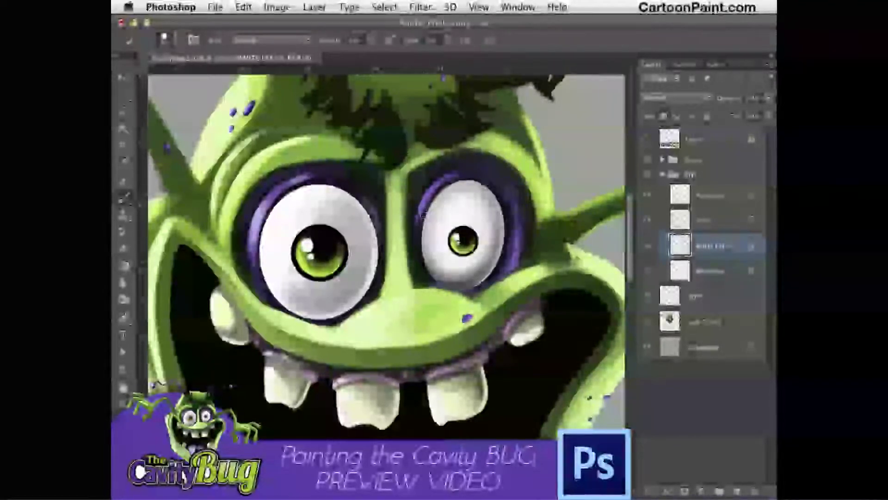
{"action": "left_click_drag", "start_coordinate": [426, 280], "coordinate": [422, 206]}
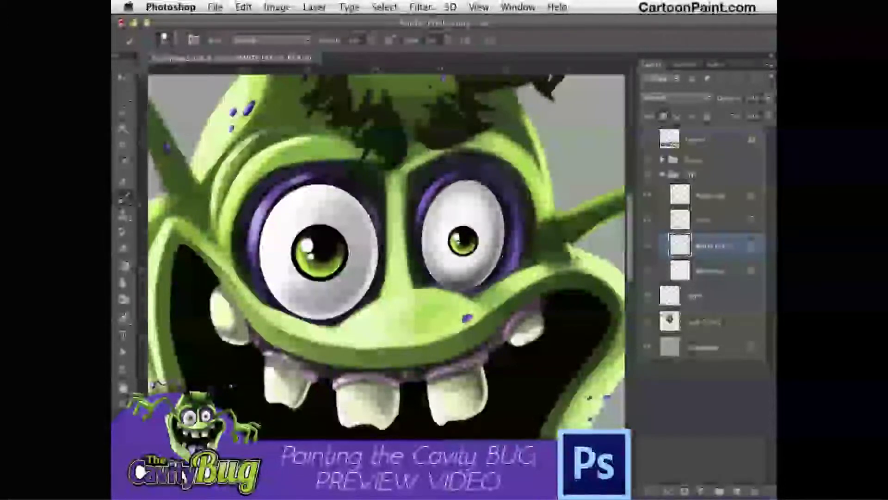
- Apply a Gaussian Blur to the White Eyes layer to soften the larger eye's shading
{"action": "key", "text": "super+equal"}
{"action": "key", "text": "super+equal"}
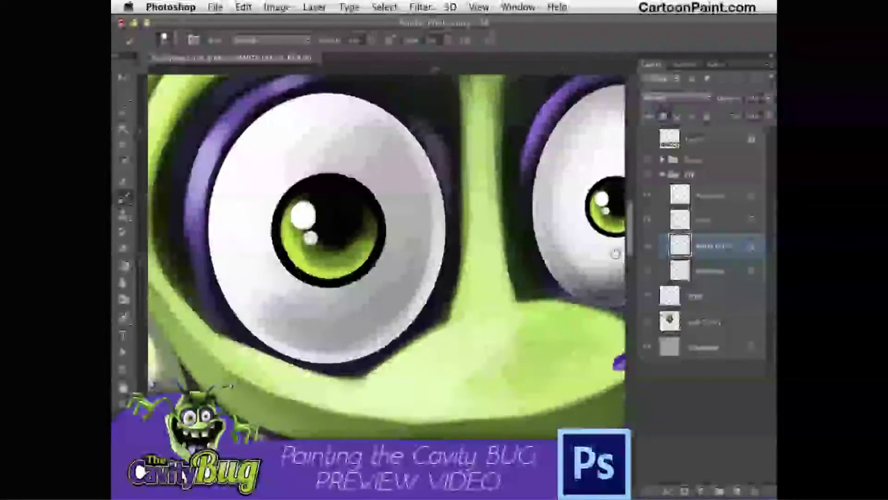
{"action": "left_click", "coordinate": [420, 7]}
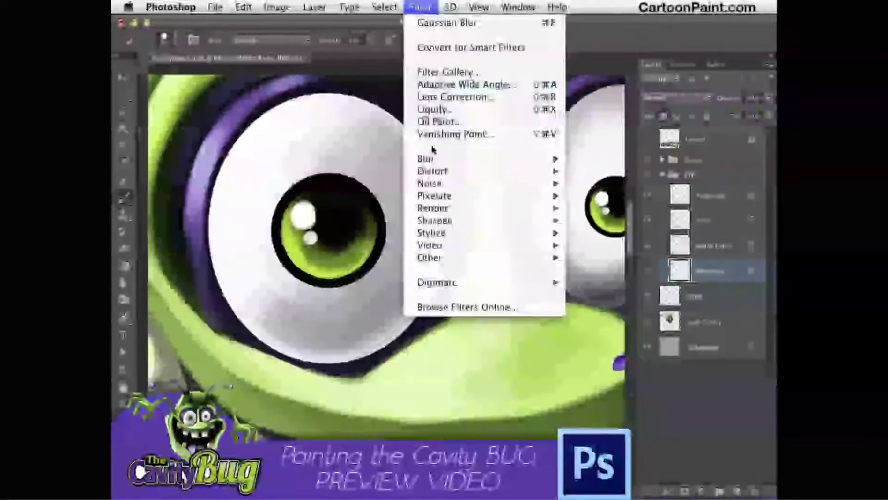
{"action": "mouse_move", "coordinate": [444, 159]}
{"action": "left_click", "coordinate": [615, 256]}
{"action": "left_click", "coordinate": [605, 209]}
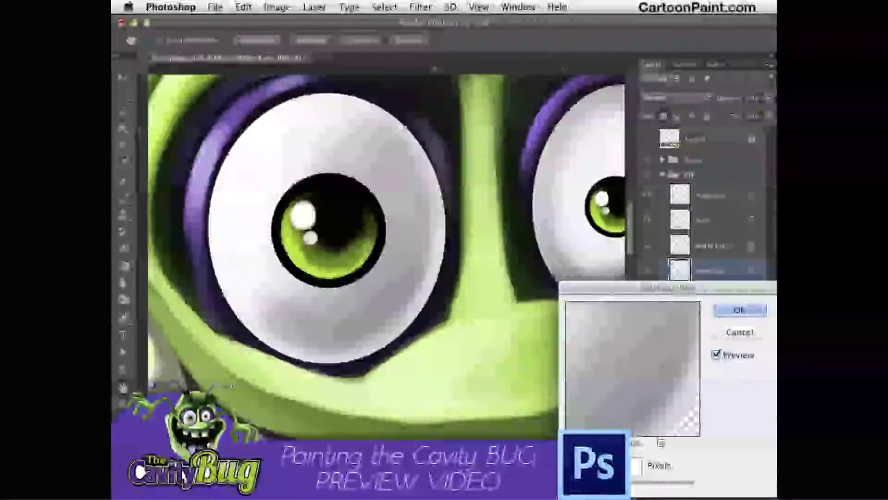
{"action": "left_click", "coordinate": [736, 308]}
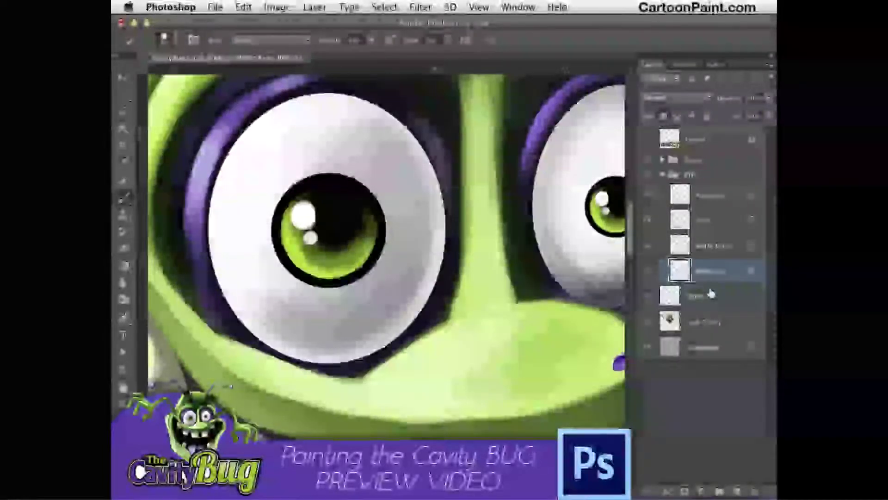
- Shade the outer edges of the larger eye's white with soft grey strokes on the White Eyes layer, undoing an unwanted stroke
{"action": "left_click_drag", "start_coordinate": [442, 250], "coordinate": [438, 235]}
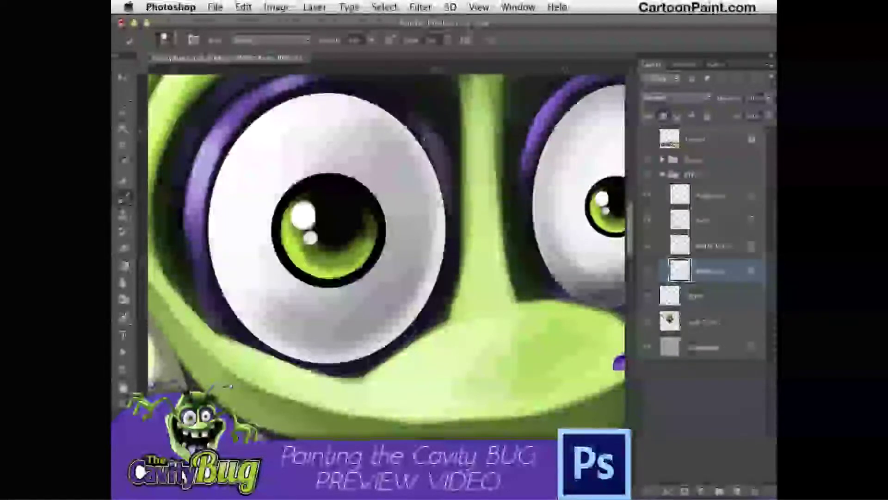
{"action": "left_click_drag", "start_coordinate": [210, 247], "coordinate": [231, 153]}
{"action": "key", "text": "super+z"}
{"action": "scroll", "coordinate": [268, 278], "scroll_direction": "up", "scroll_amount": 5}
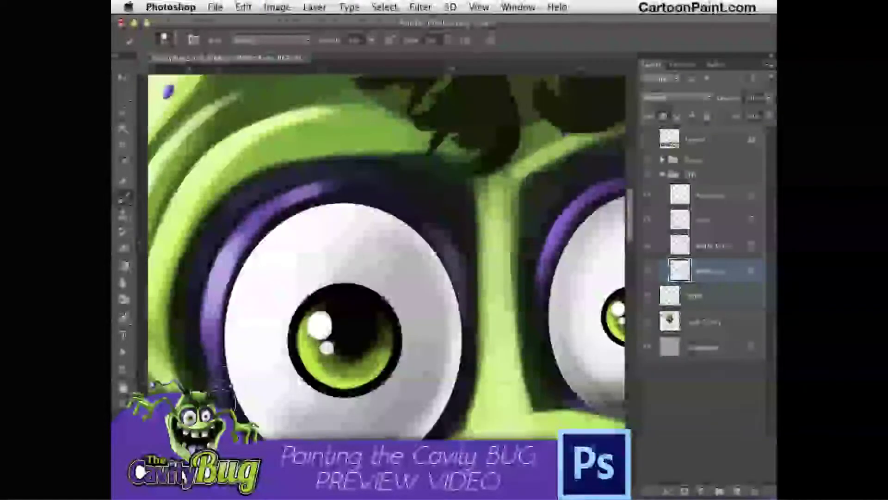
{"action": "mouse_move", "coordinate": [266, 208]}
{"action": "left_mouse_down"}
{"action": "mouse_move", "coordinate": [234, 393]}
{"action": "mouse_move", "coordinate": [323, 206]}
{"action": "left_mouse_up"}
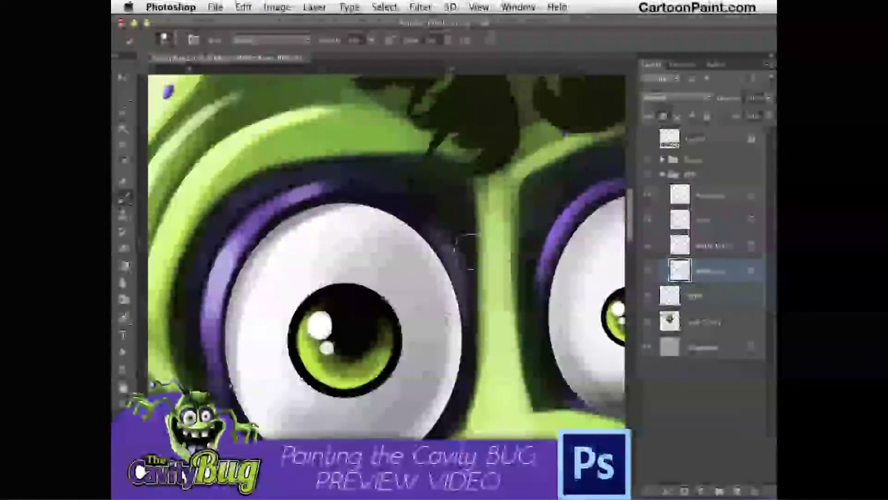
{"action": "mouse_move", "coordinate": [245, 274]}
{"action": "left_mouse_down"}
{"action": "mouse_move", "coordinate": [226, 376]}
{"action": "mouse_move", "coordinate": [217, 373]}
{"action": "left_mouse_up"}
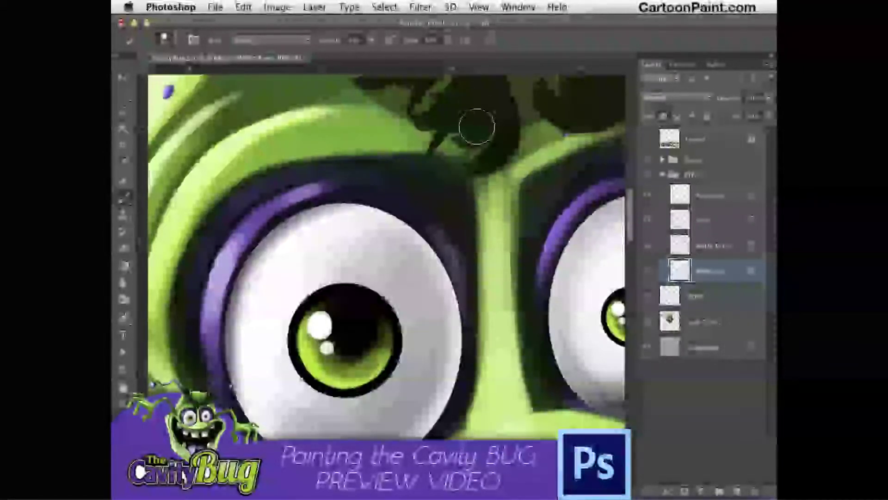
{"action": "key", "text": "super+minus"}
{"action": "key", "text": "super+minus"}
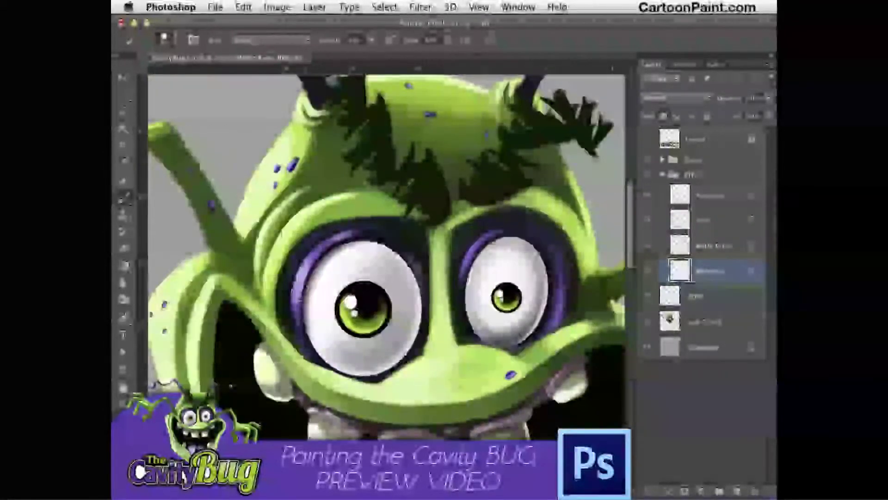